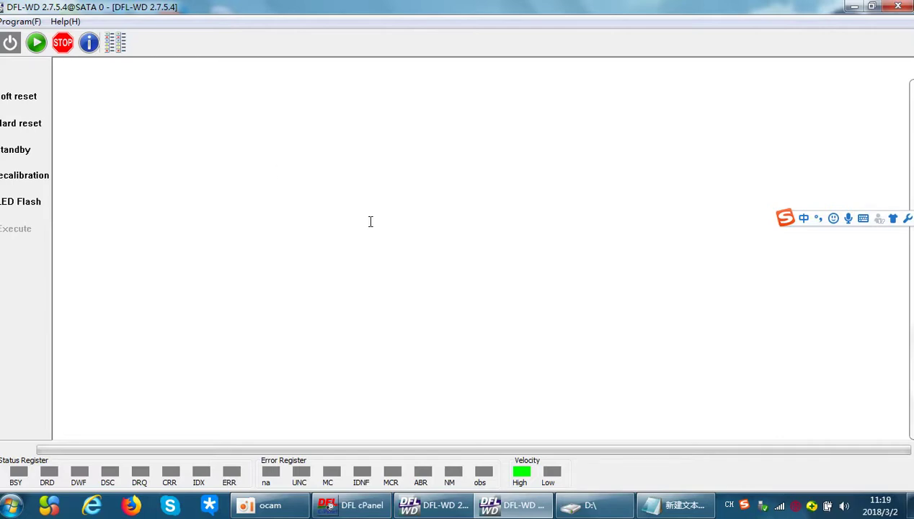
Step: Review the Notepad notes on ROM (refurbishing) versus RAM (data recovery) head map editing, then minimize them
click(513, 504)
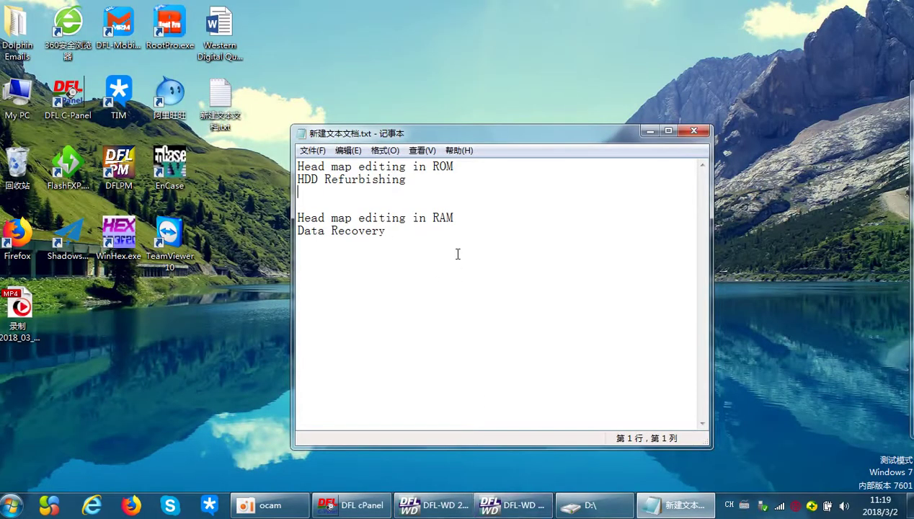
click(417, 167)
click(459, 167)
click(463, 219)
click(647, 132)
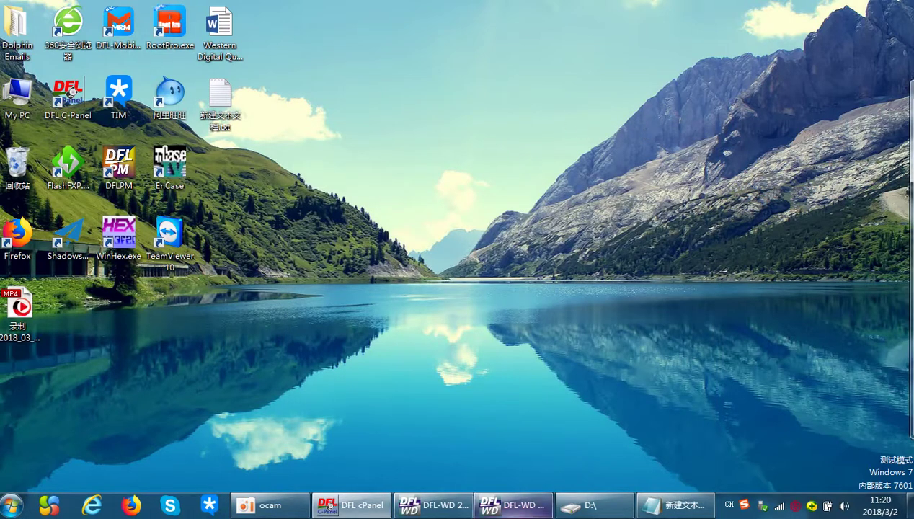
Step: Bring the SATA 0 session back to front and search its port until 'Searching completed' appears
click(524, 507)
click(524, 507)
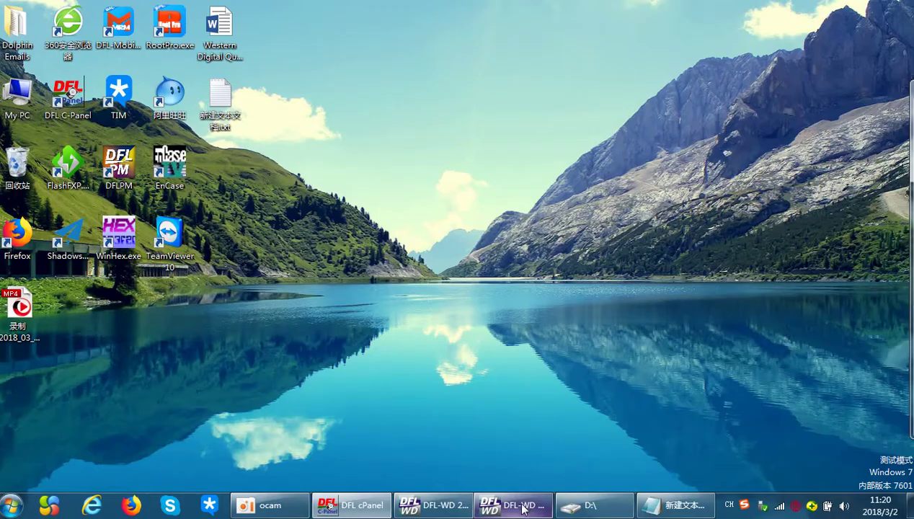
click(452, 507)
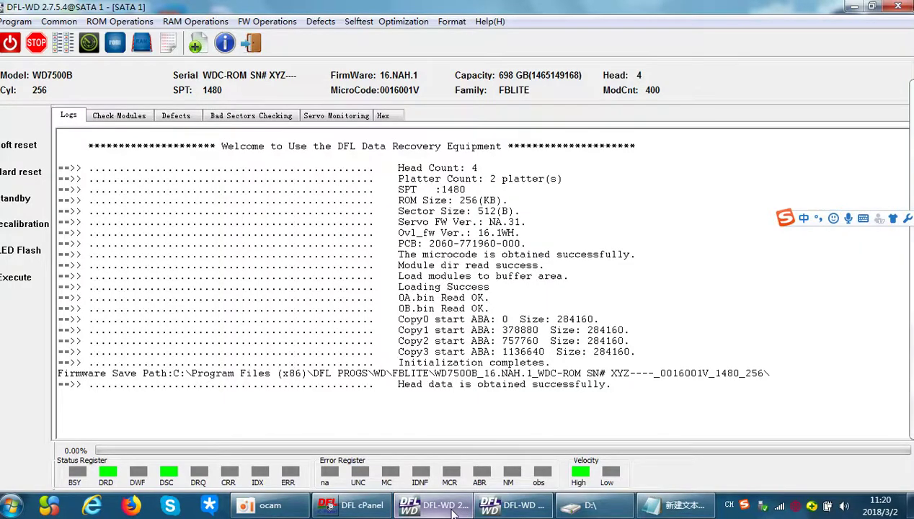
click(451, 508)
click(514, 505)
click(10, 43)
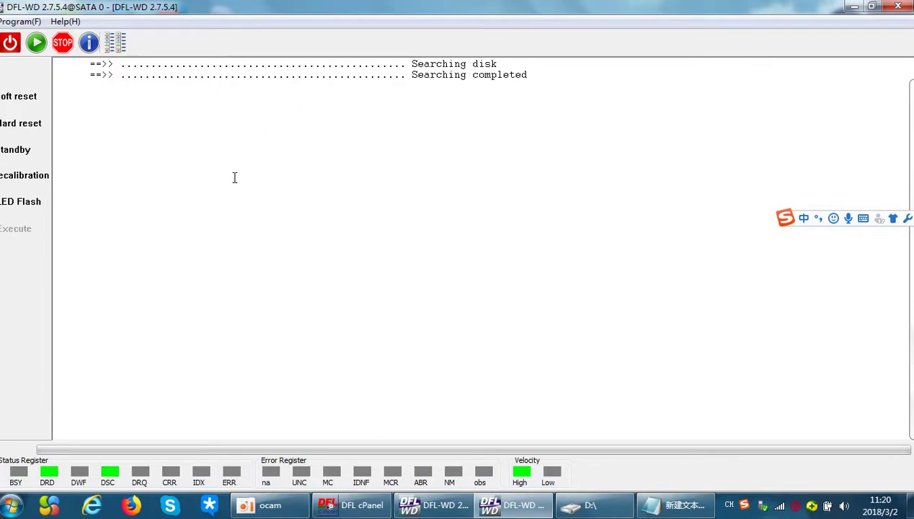
key(ctrl+space)
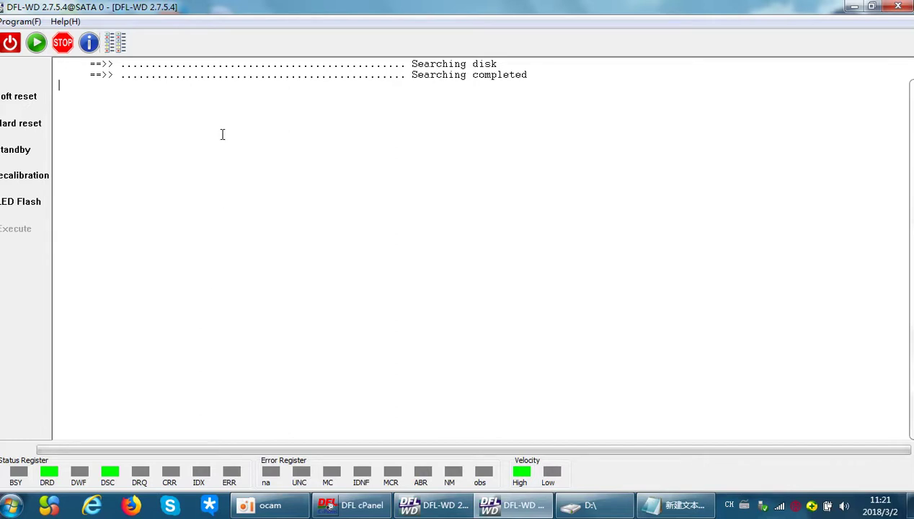
Step: Initialize the WD3200AAVS-62L2B0 as WDC Marvell SATA with auto-detected details and the default firmware folder
click(36, 45)
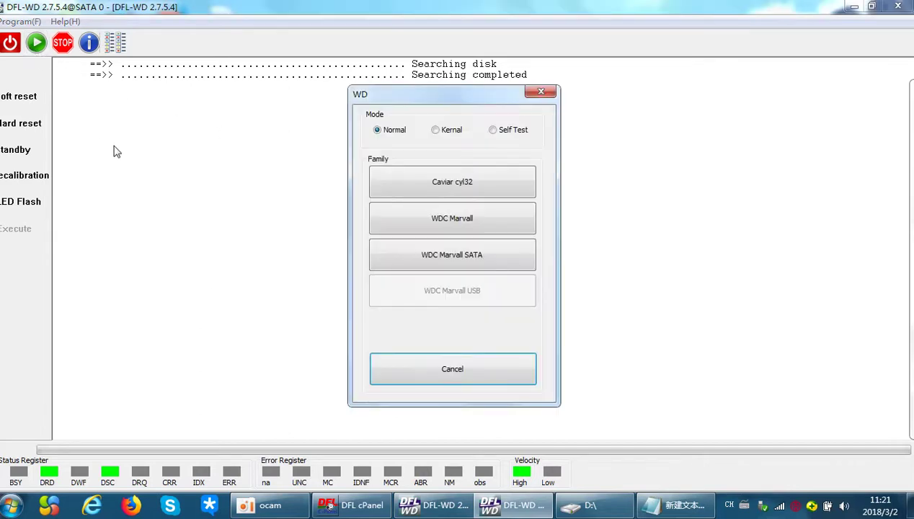
click(456, 222)
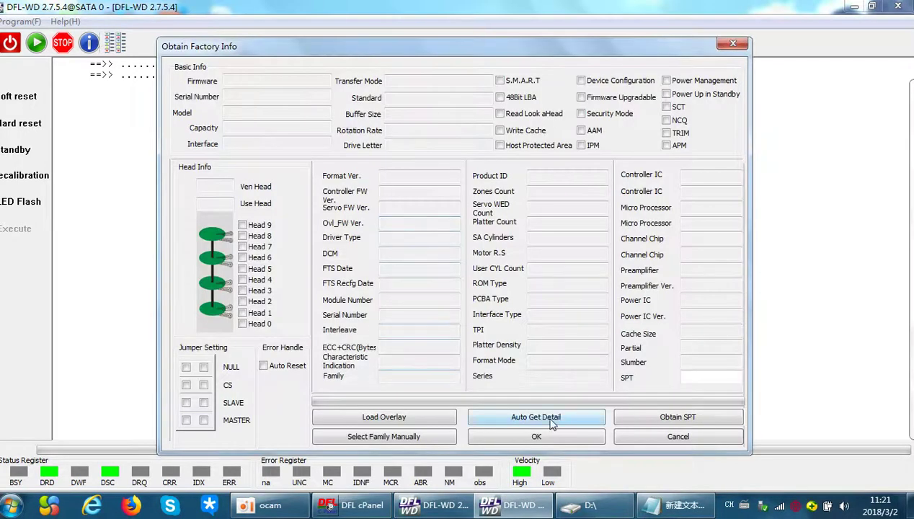
click(558, 416)
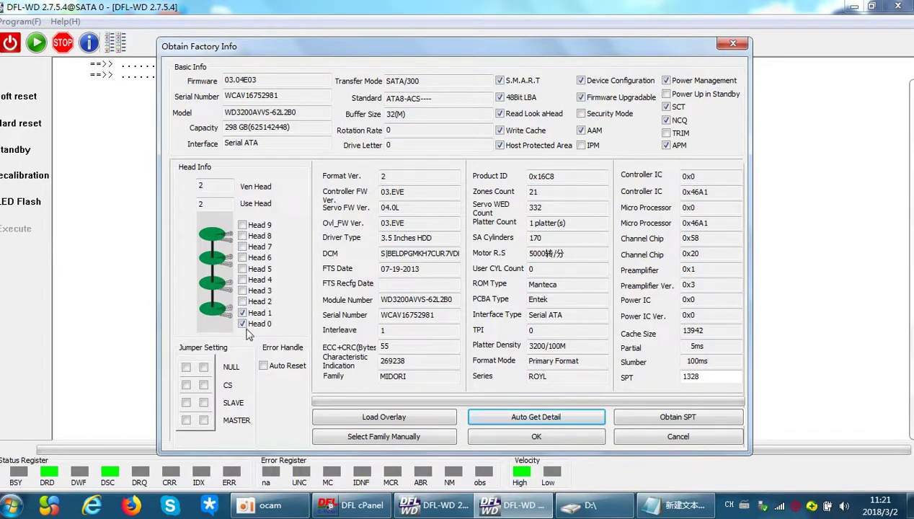
click(537, 436)
click(510, 388)
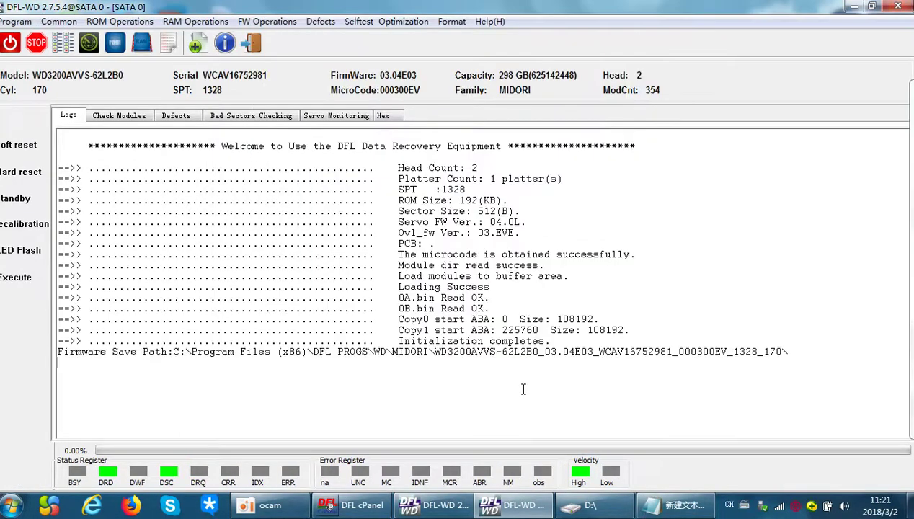
Step: Show the Check Modules list of the drive's firmware modules
click(127, 117)
click(70, 116)
click(130, 116)
Step: View the heads' adaptive values via ROM Operations > Head Adaptive Data, then close them
click(110, 23)
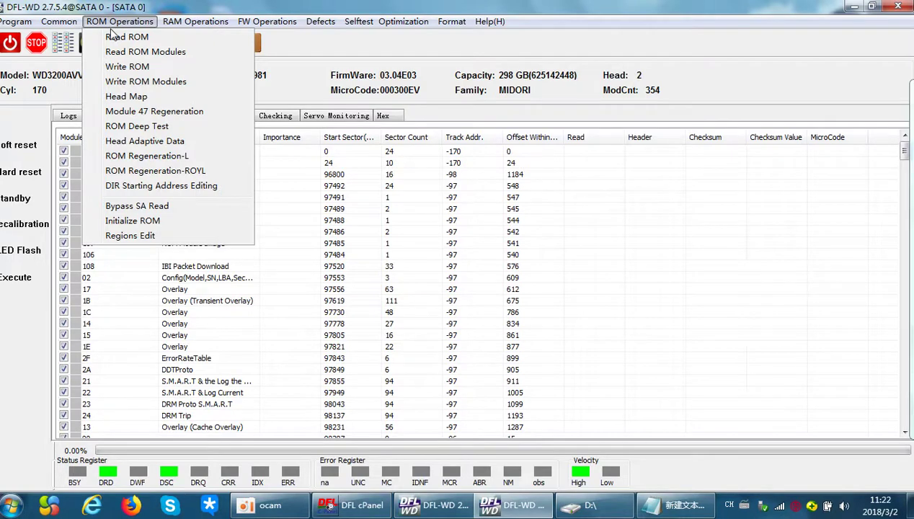
click(158, 141)
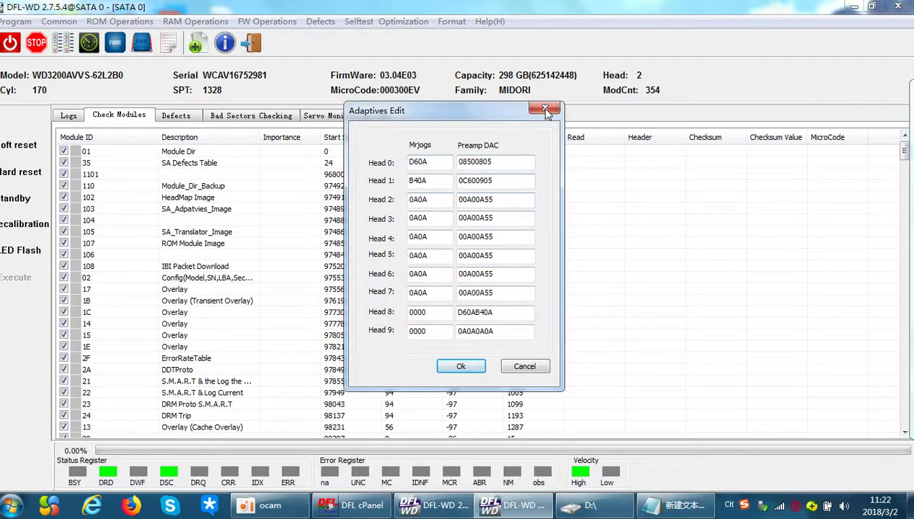
click(545, 110)
click(120, 21)
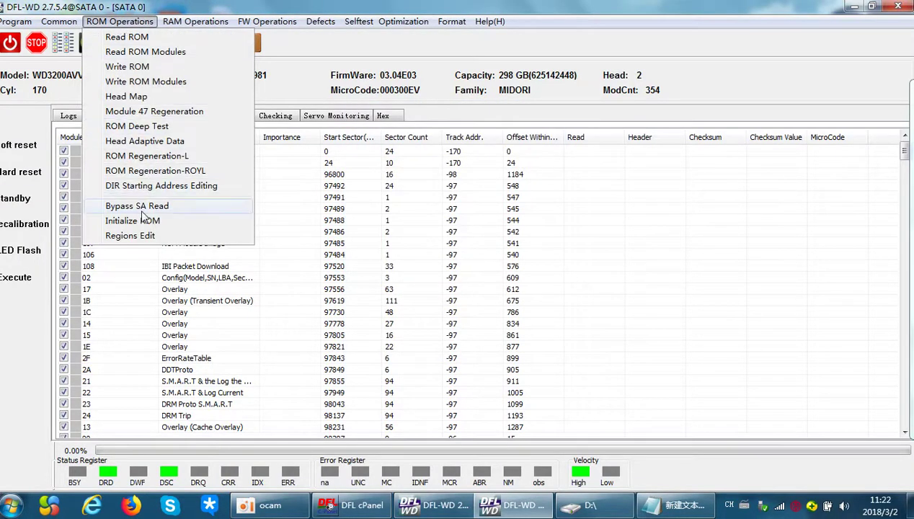
mouse_move(62, 23)
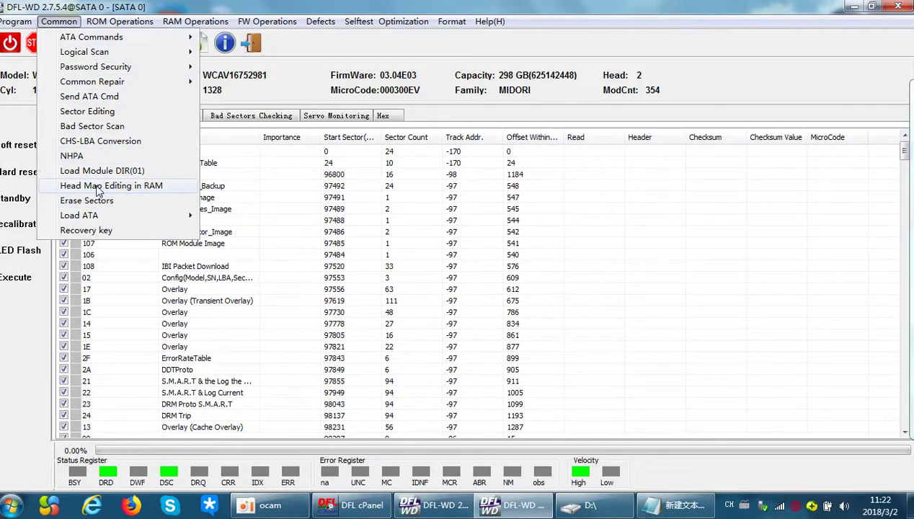
Step: Open Common > Head Map Editing in RAM
click(149, 192)
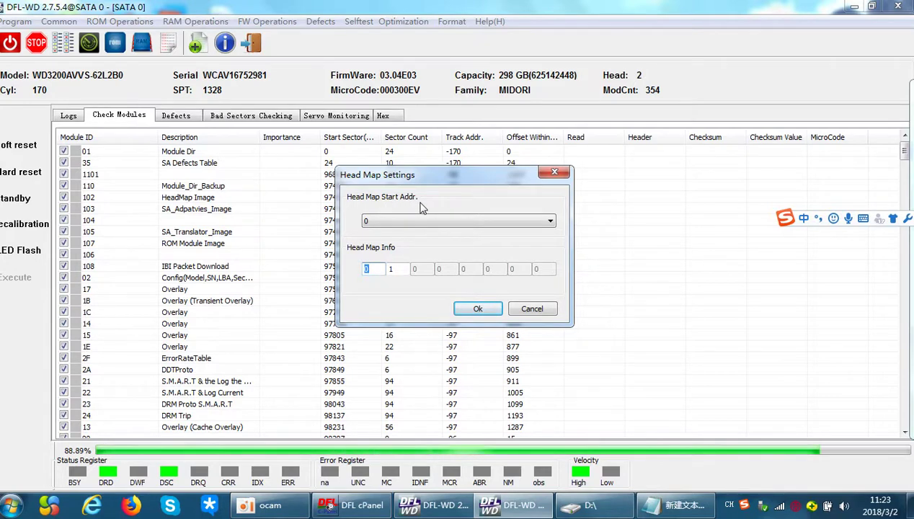
Step: Try head map start addresses 1 and 2, then set it back to 0
click(550, 221)
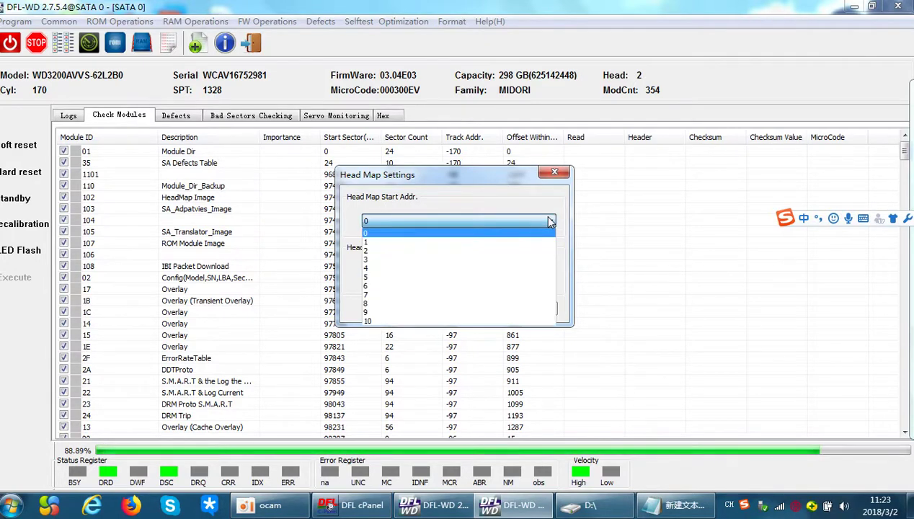
click(402, 245)
click(456, 221)
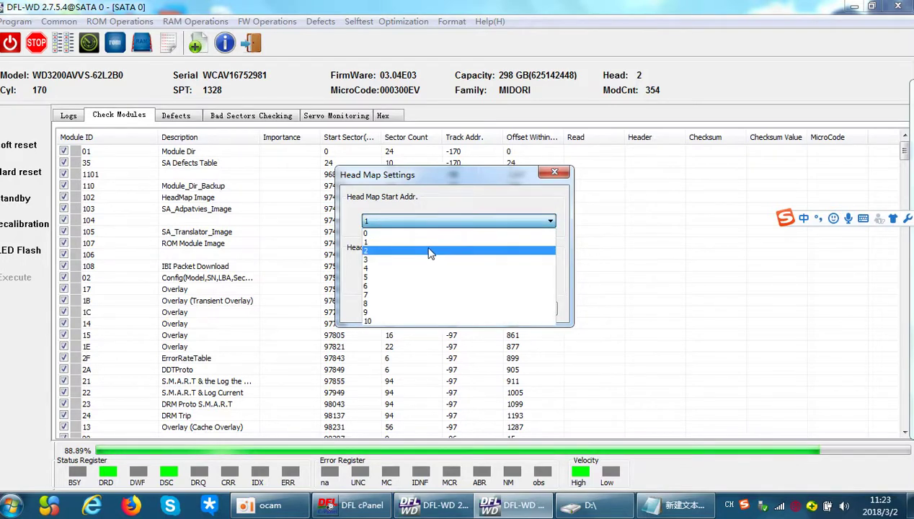
click(432, 252)
click(552, 221)
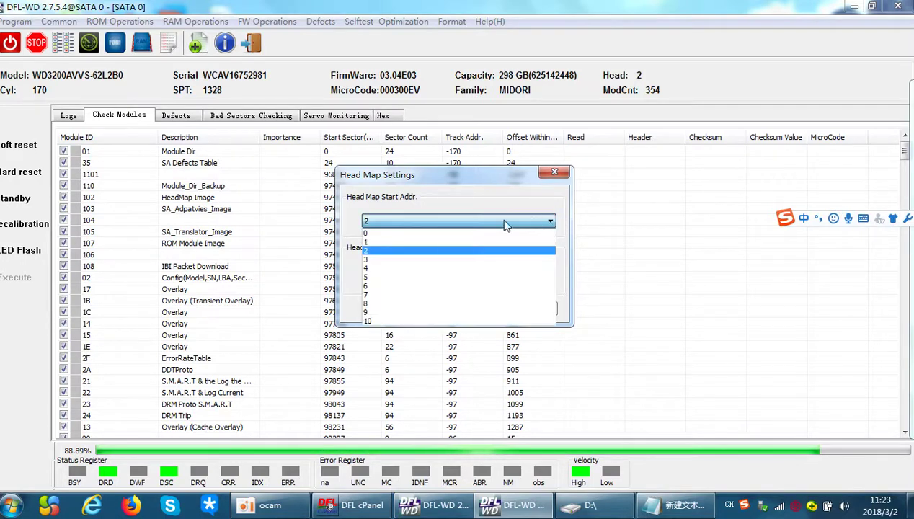
click(416, 236)
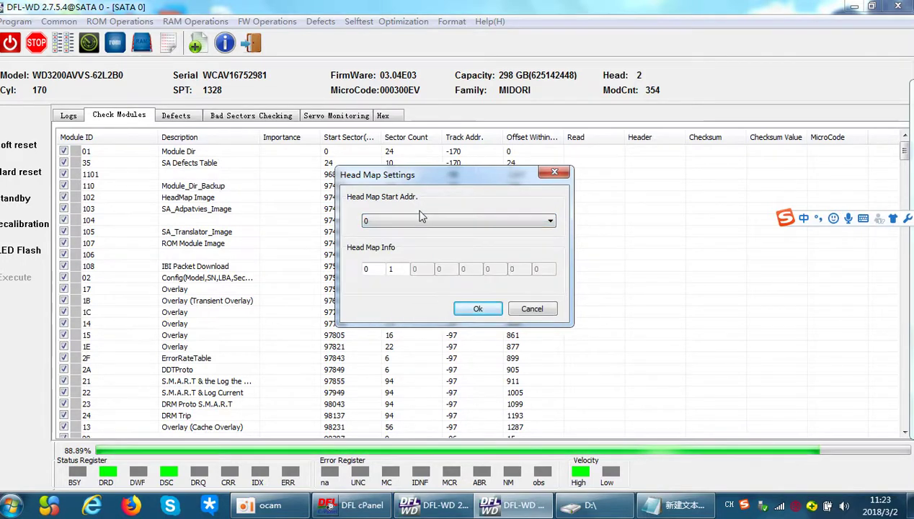
Step: Change the second head map entry from 1 to 0 and apply it to RAM
click(397, 271)
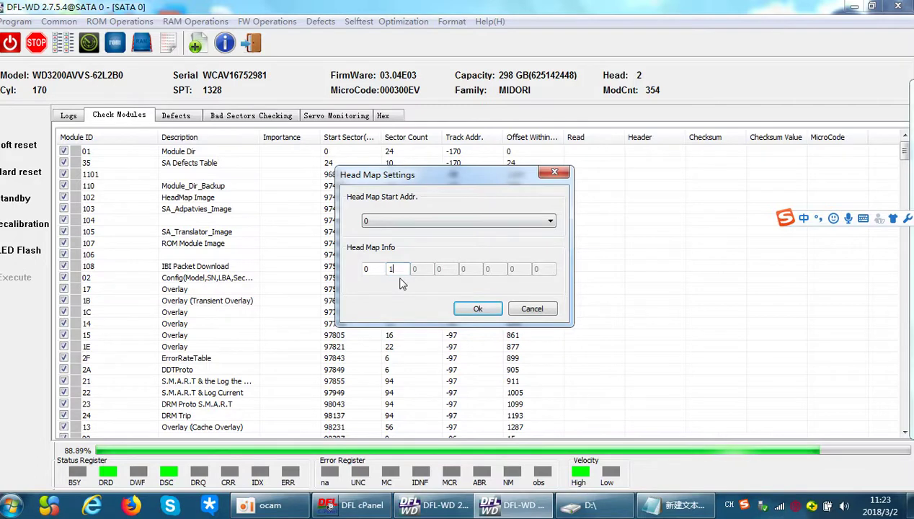
double_click(400, 272)
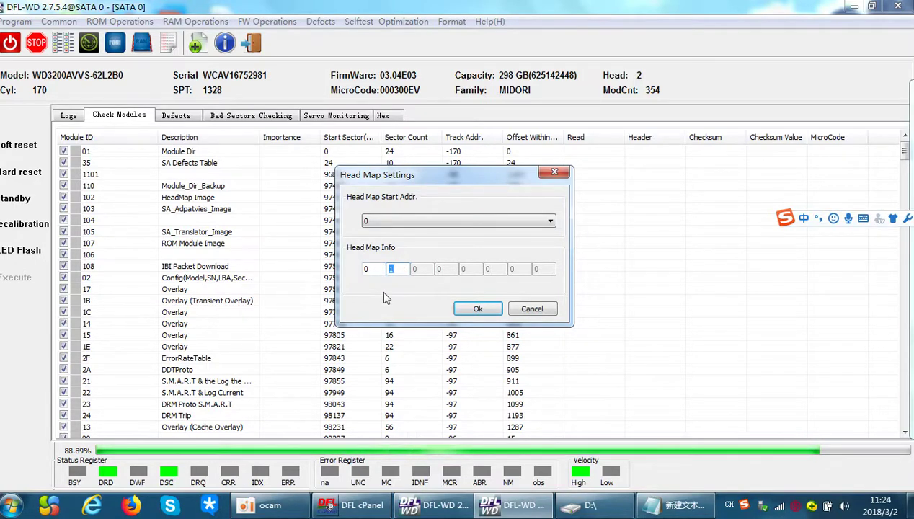
text(0)
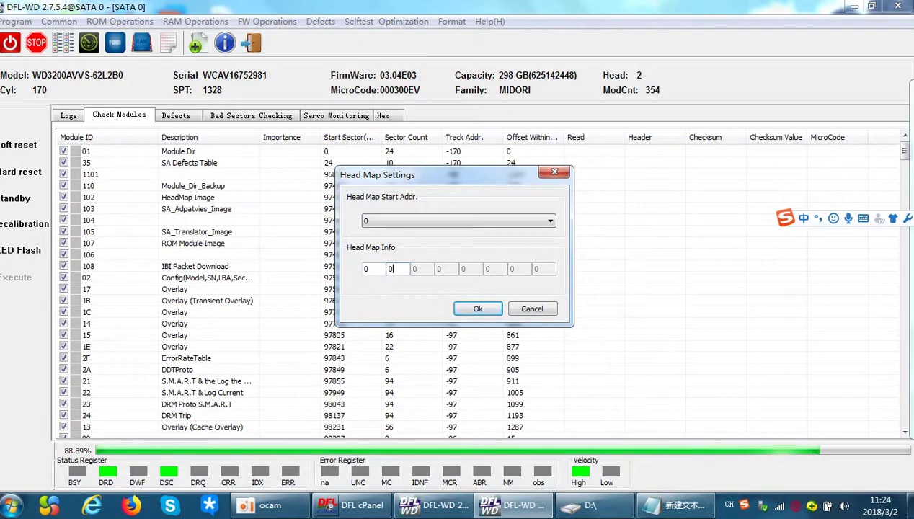
click(479, 309)
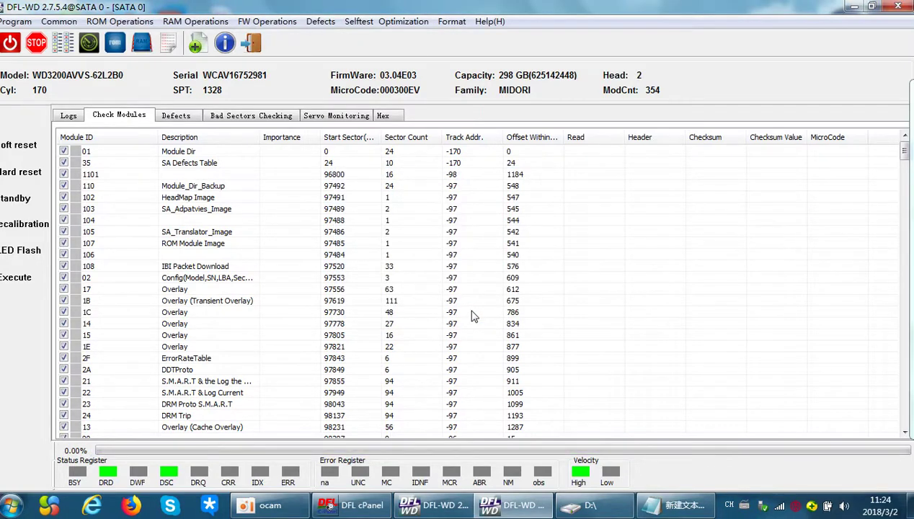
Step: Check the 'Head data save success.' log line, then close the SATA 0 module view
click(69, 116)
drag(400, 372, 544, 378)
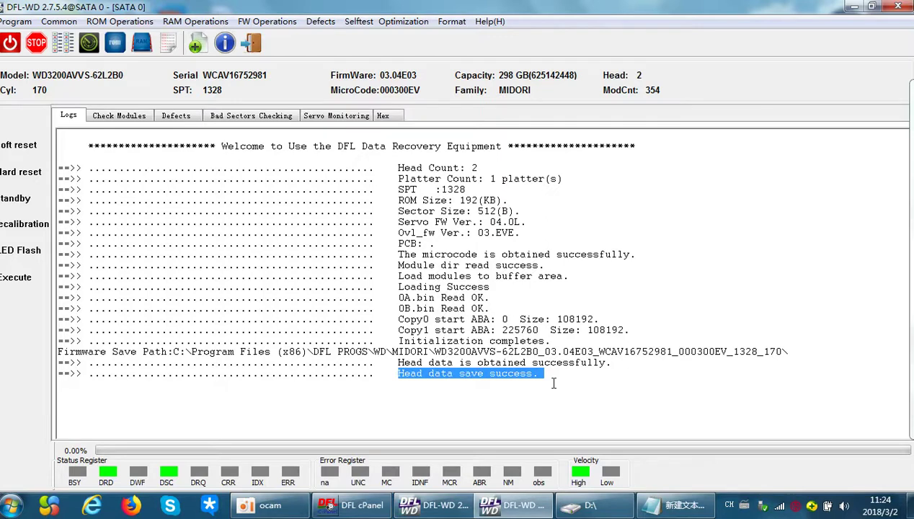
click(553, 374)
drag(538, 373, 364, 376)
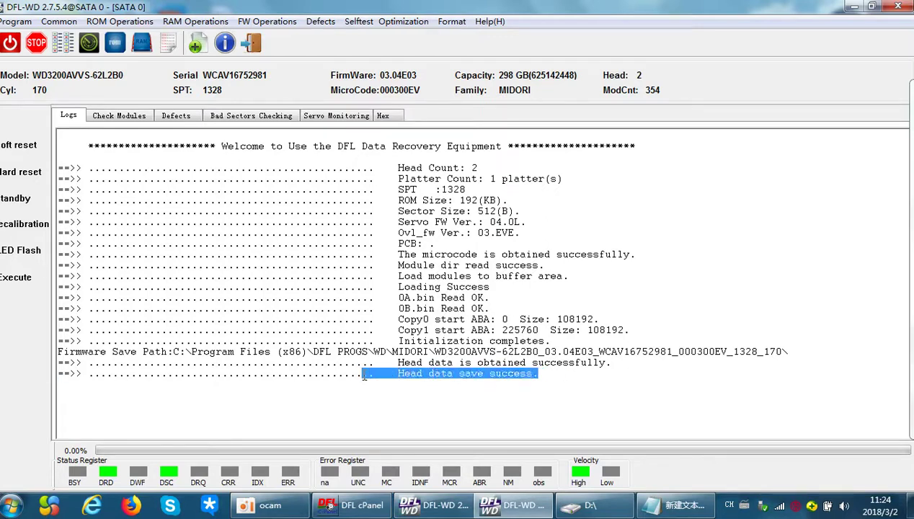
click(535, 403)
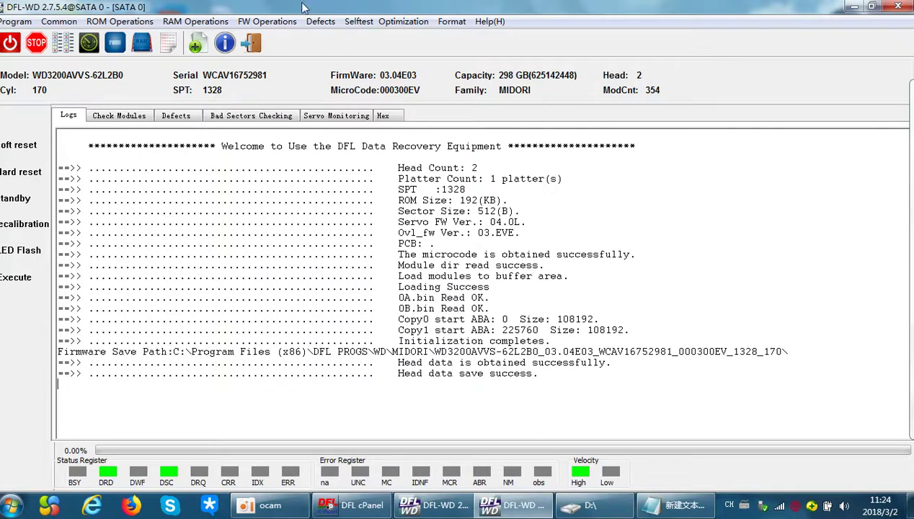
click(261, 49)
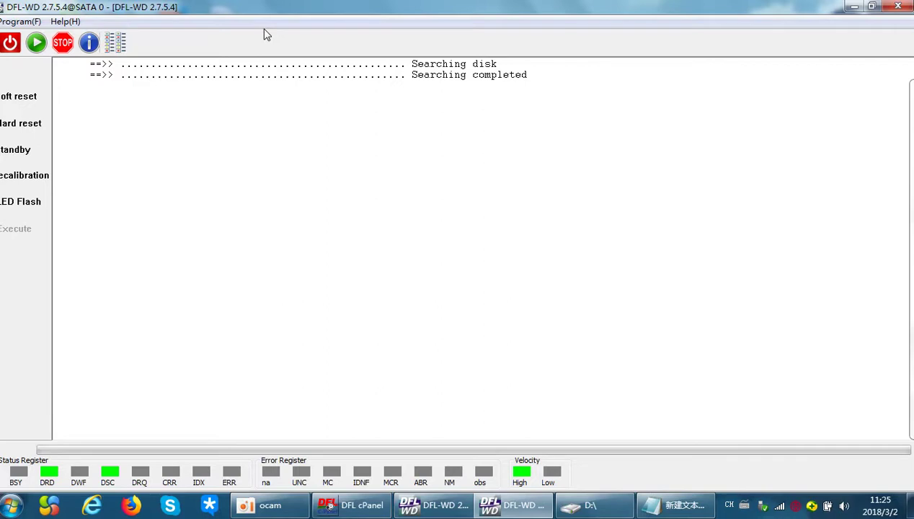
Step: Re-initialize the WD3200AVVS-62L2B0 as WDC Marvall with auto-detected factory details and default firmware folder
click(37, 45)
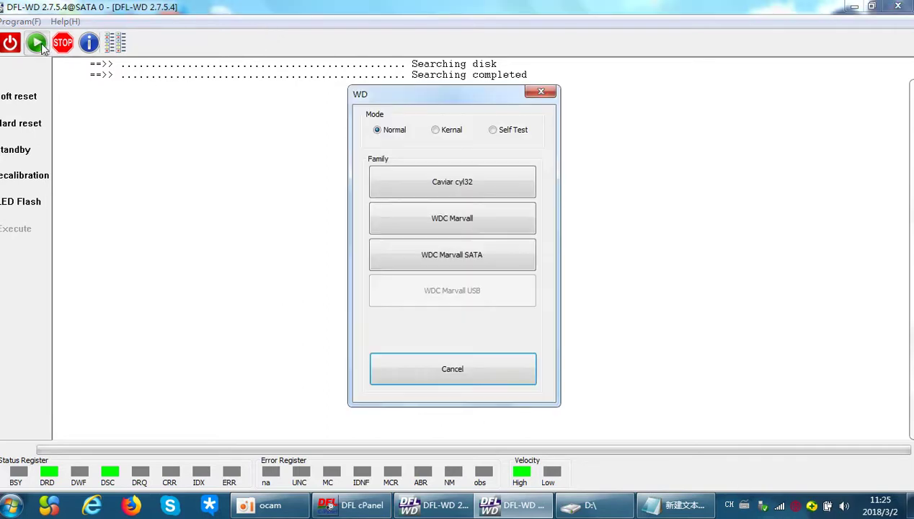
click(450, 225)
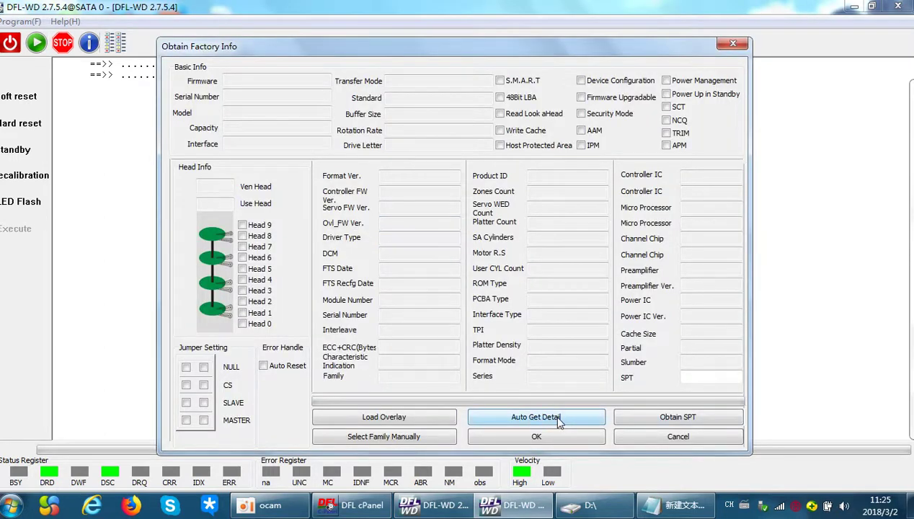
click(558, 417)
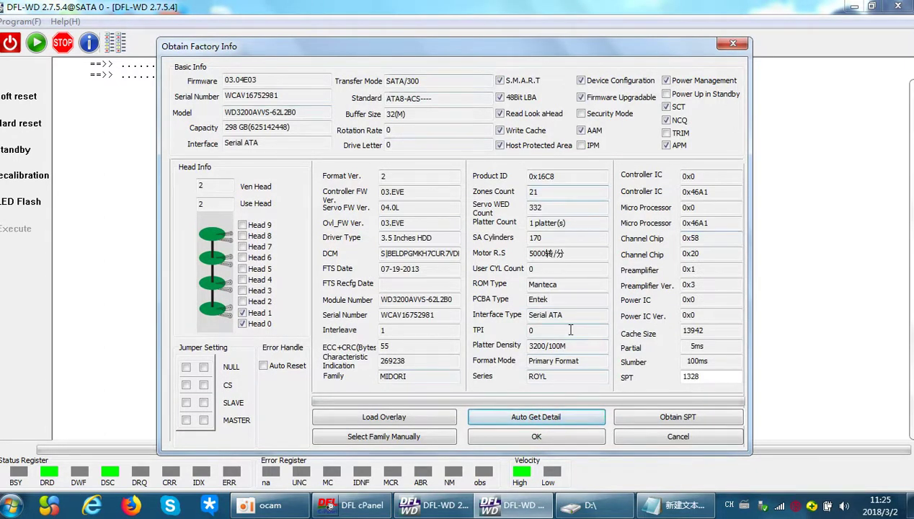
click(551, 437)
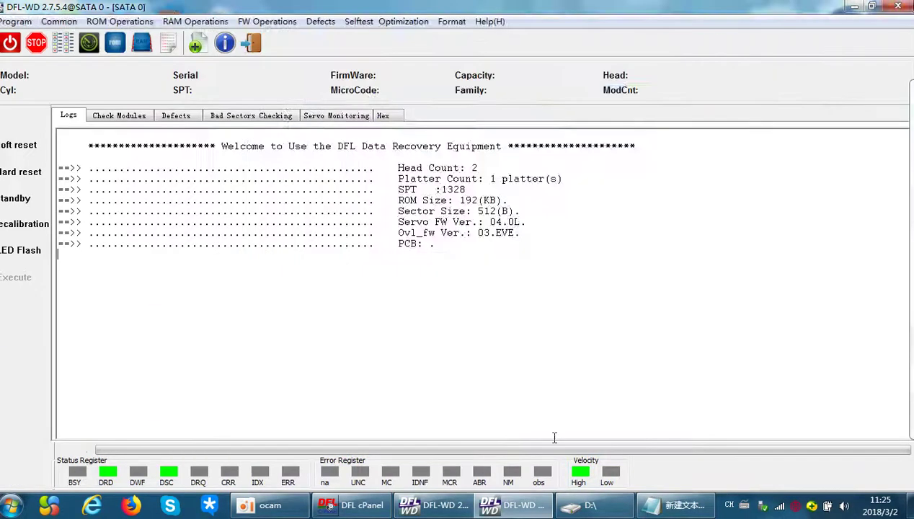
click(497, 386)
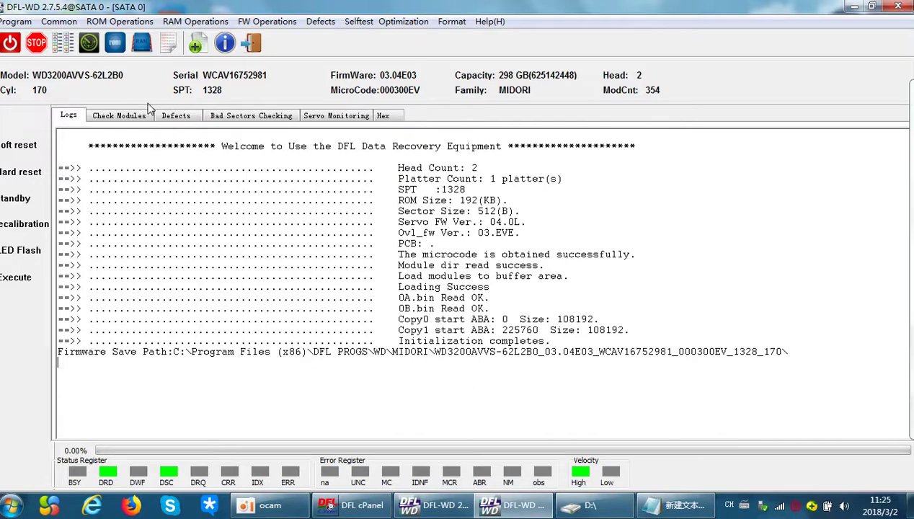
click(195, 21)
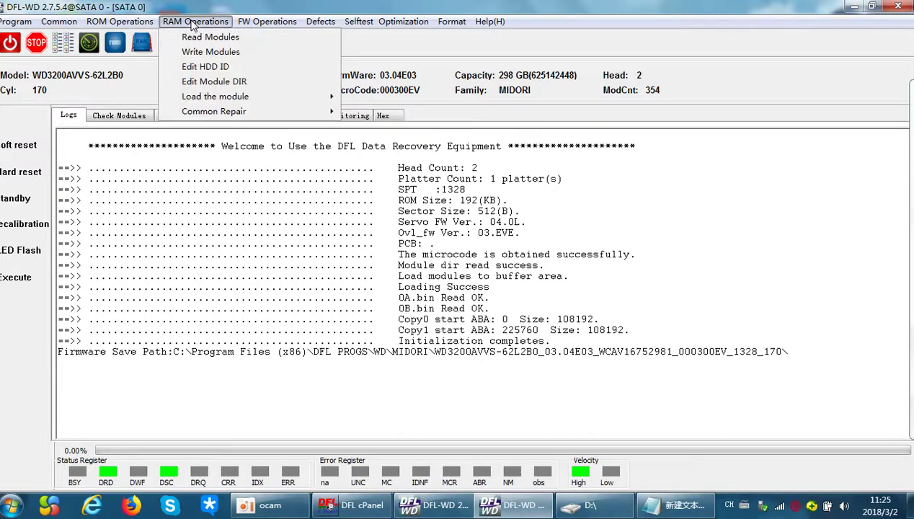
Step: Reopen the RAM head map, confirm entries 0 and 0, and save it to RAM
mouse_move(59, 21)
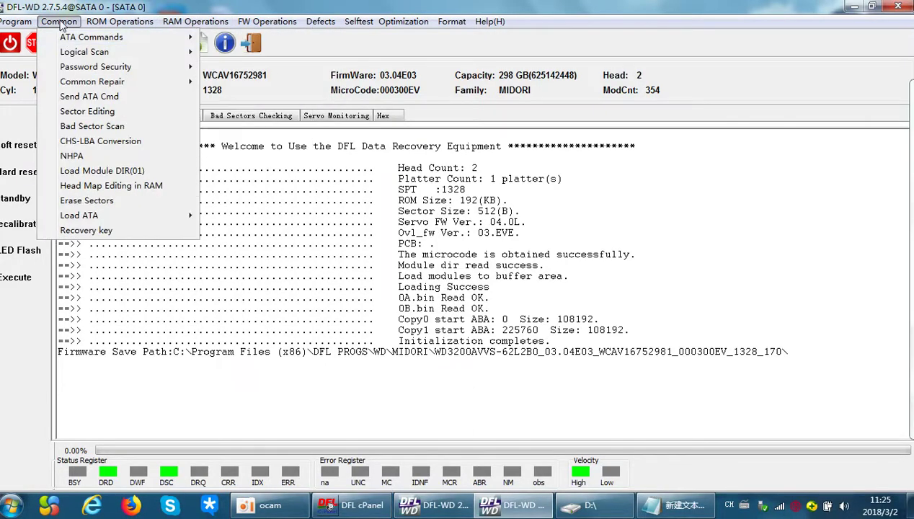
click(124, 186)
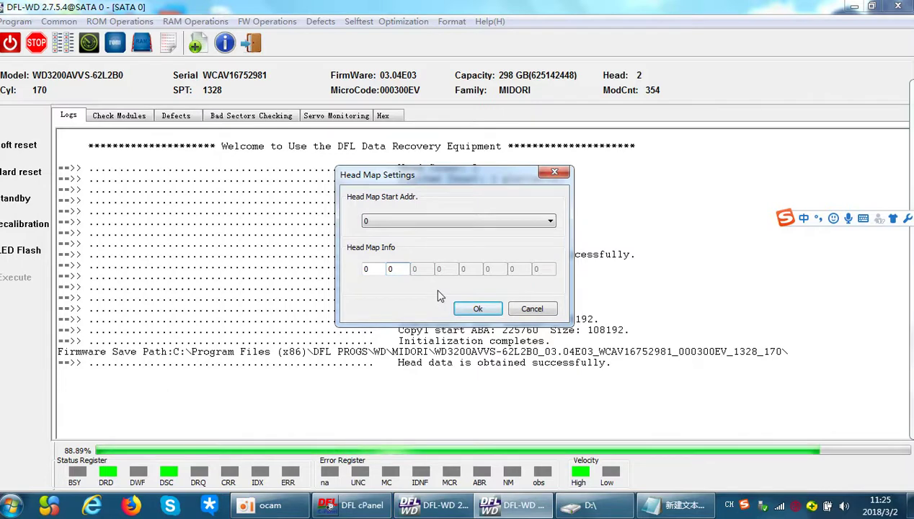
click(384, 268)
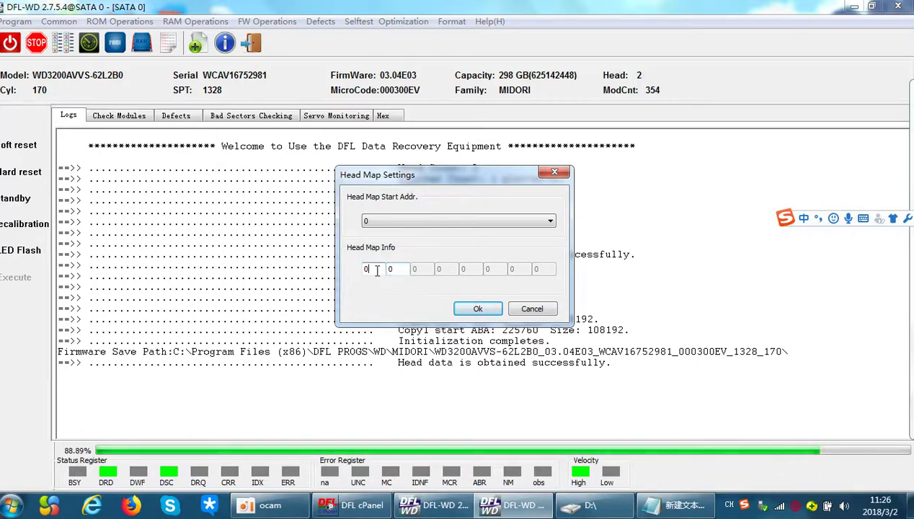
click(398, 271)
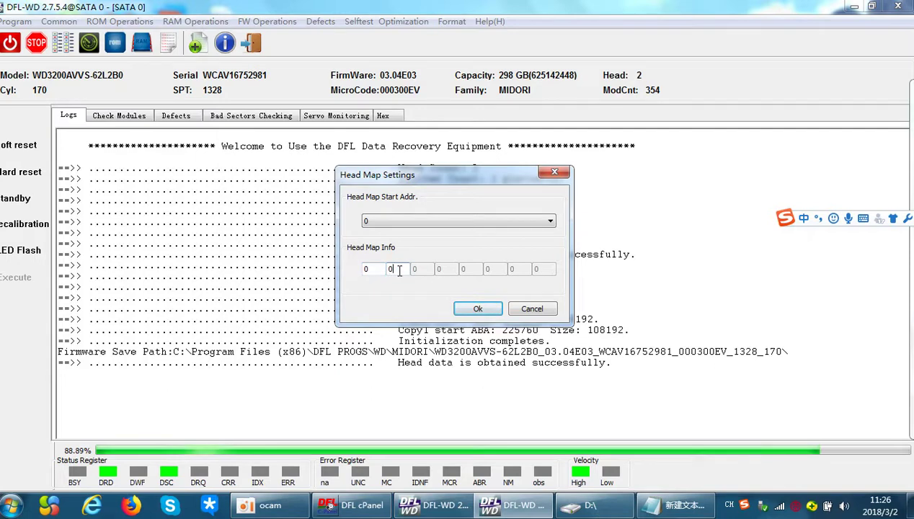
click(478, 309)
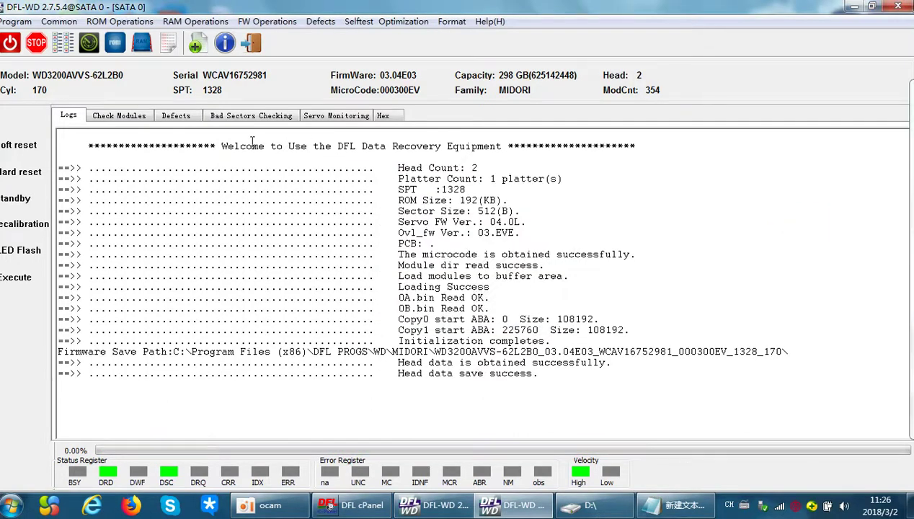
click(132, 24)
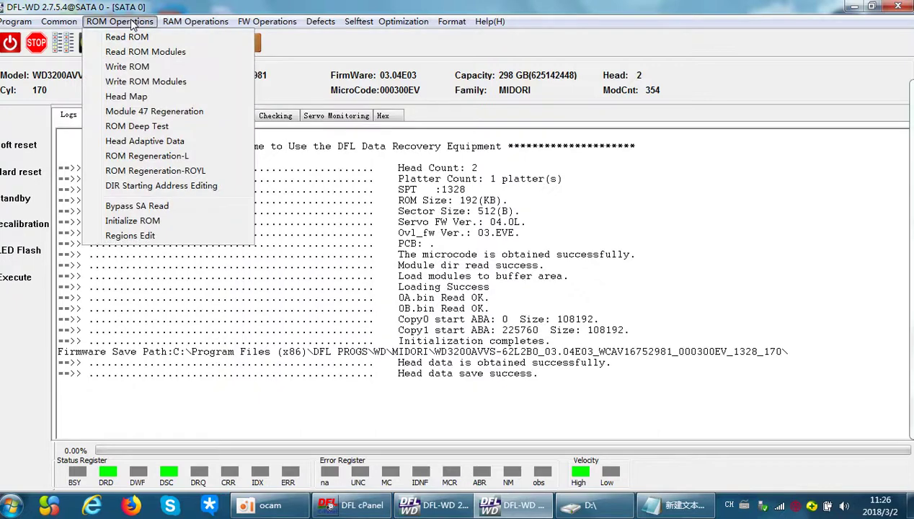
click(216, 97)
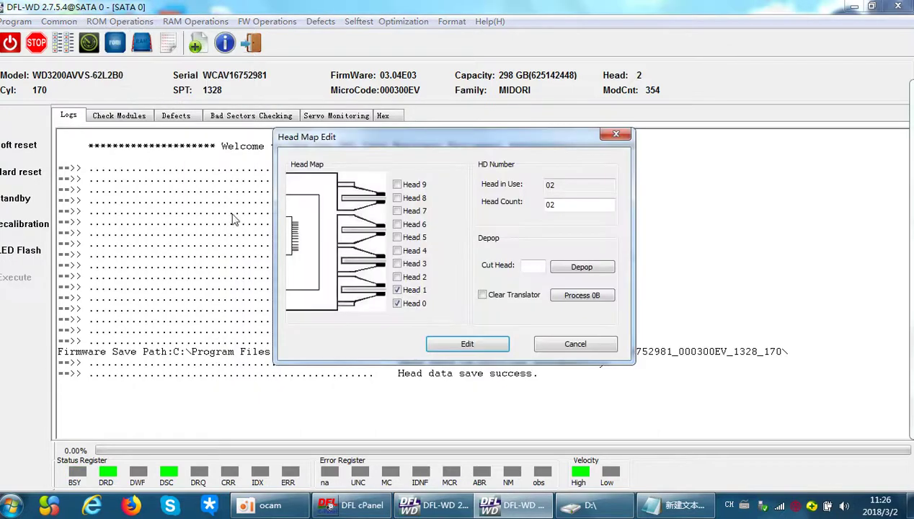
click(415, 294)
drag(444, 141, 396, 165)
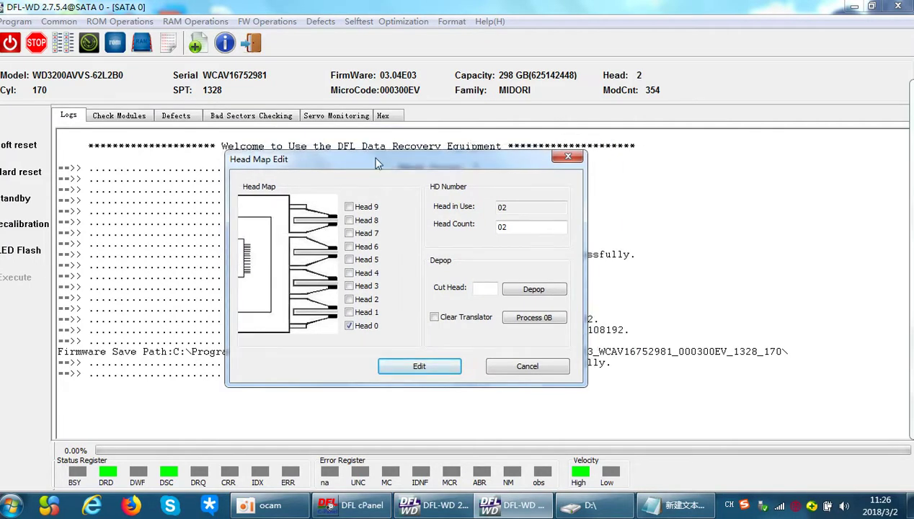
click(525, 365)
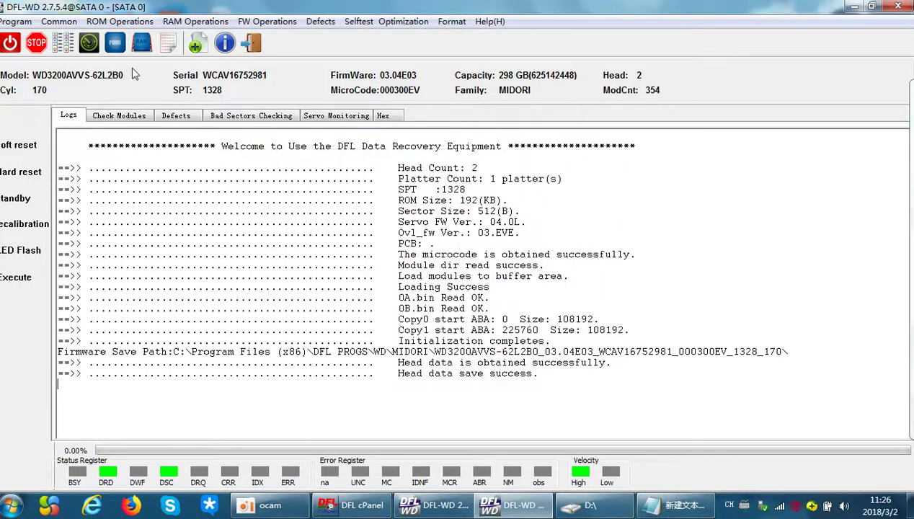
Step: In the ROM Head Map Edit dialog, uncheck Head 1 so only Head 0 stays enabled
click(125, 25)
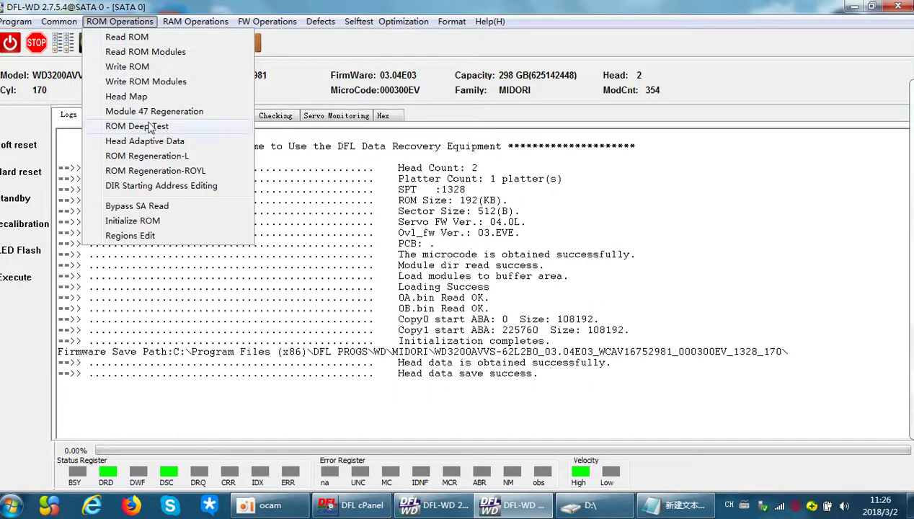
click(195, 96)
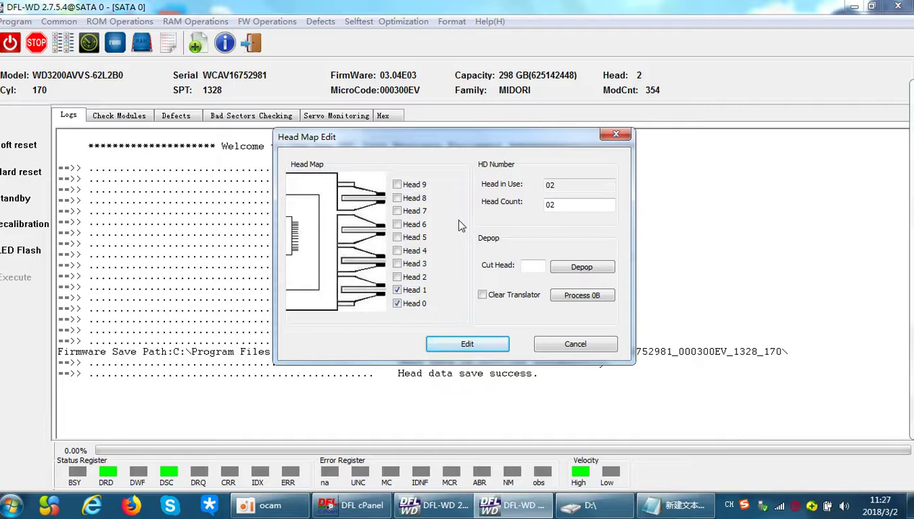
click(402, 292)
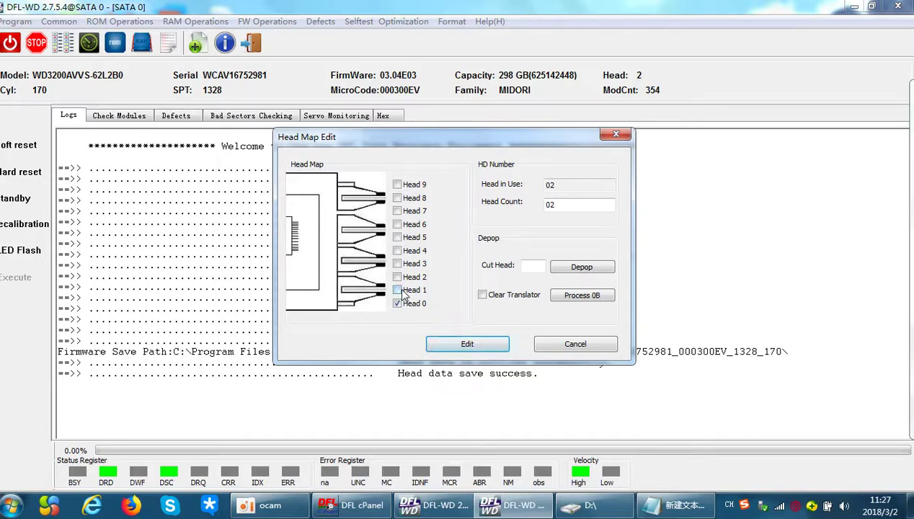